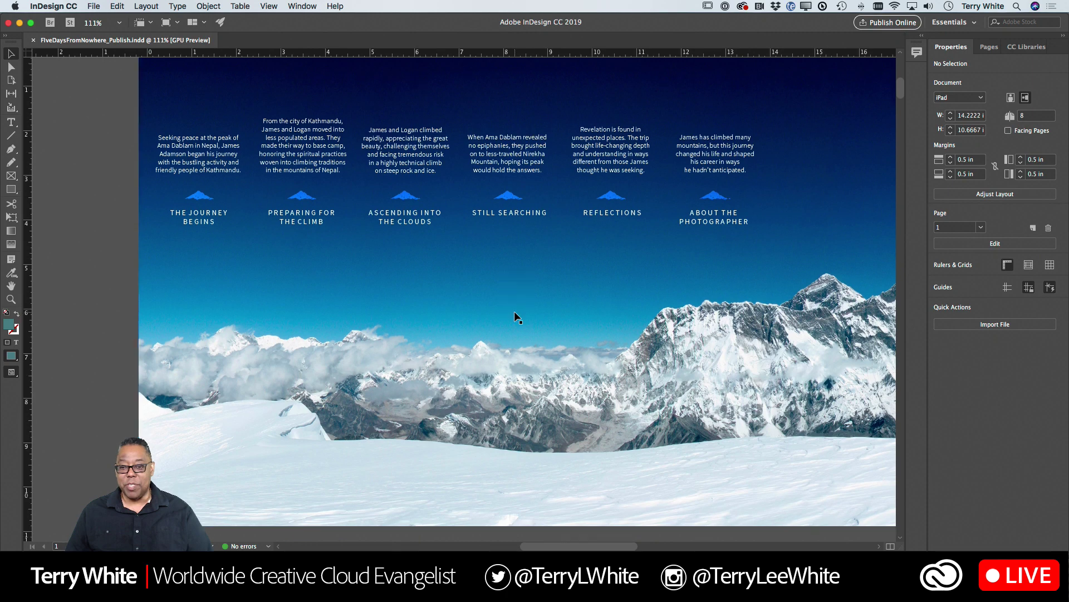
Step: Look through the first five pages of the document to review their layout, text, photos and videos, and return to page 1
scroll(594, 333, down, 15)
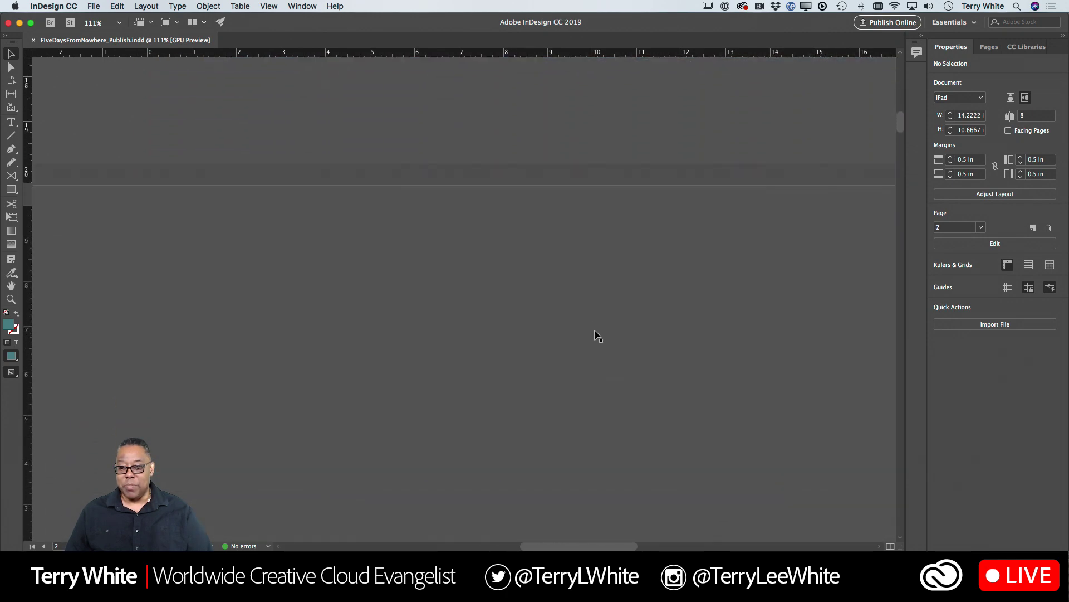
scroll(595, 333, up, 1)
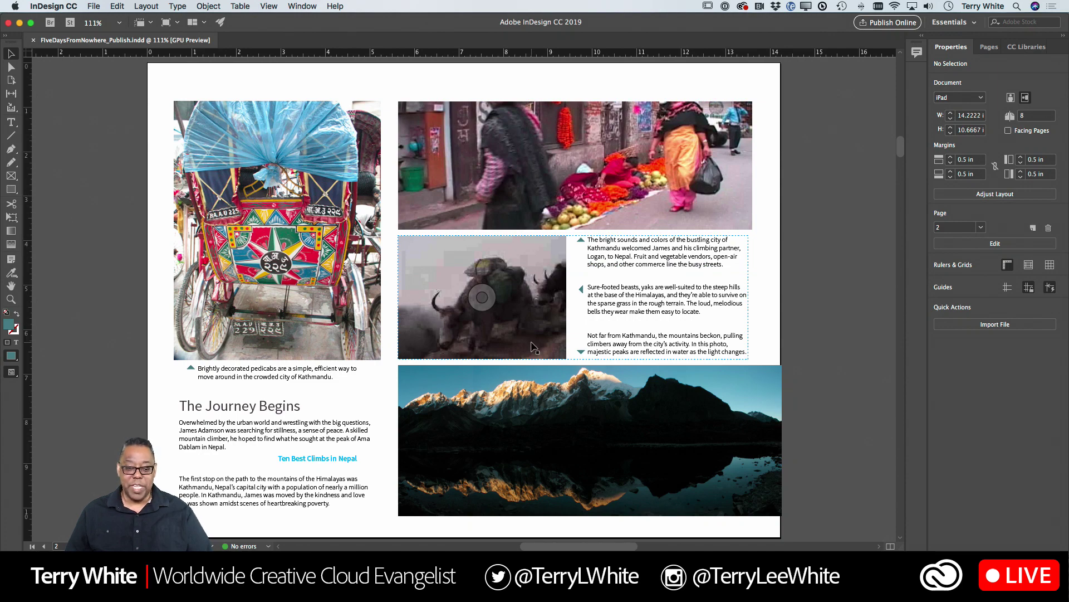
scroll(526, 334, down, 1)
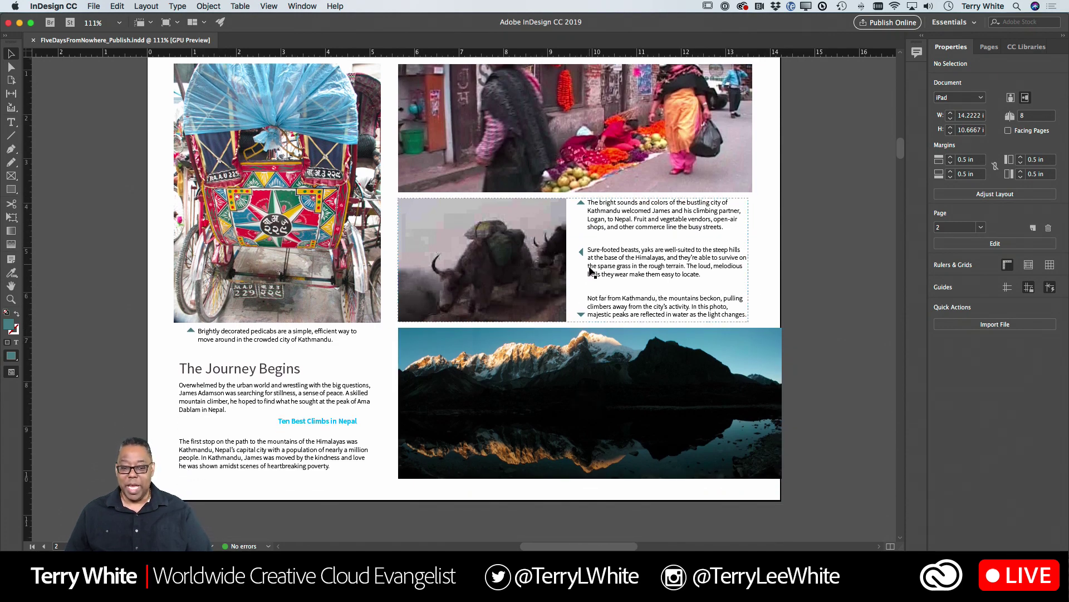
scroll(591, 271, down, 12)
scroll(592, 270, down, 10)
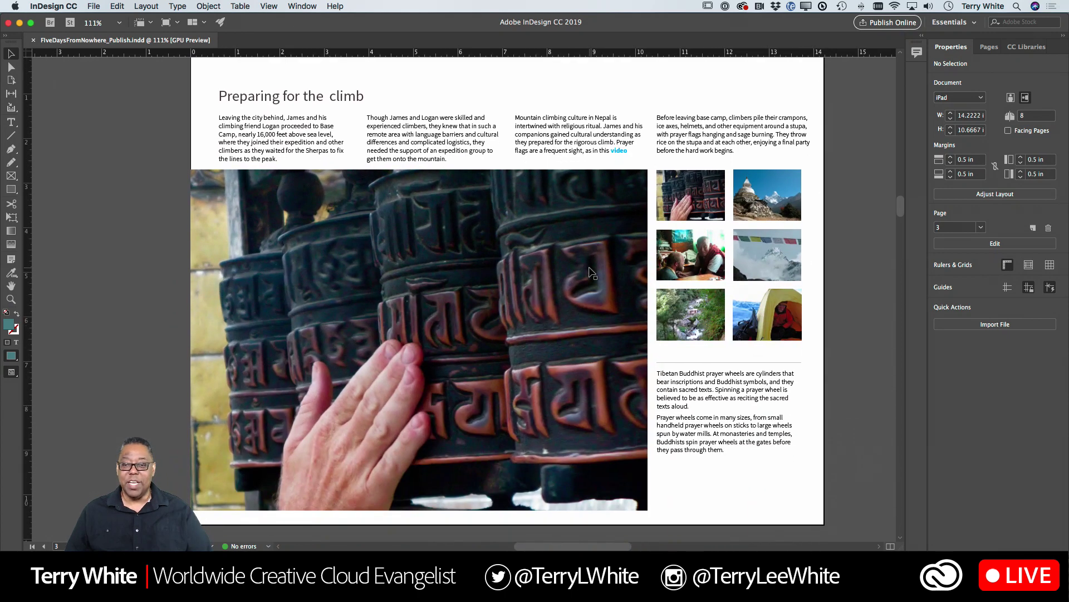
scroll(592, 270, right, 2)
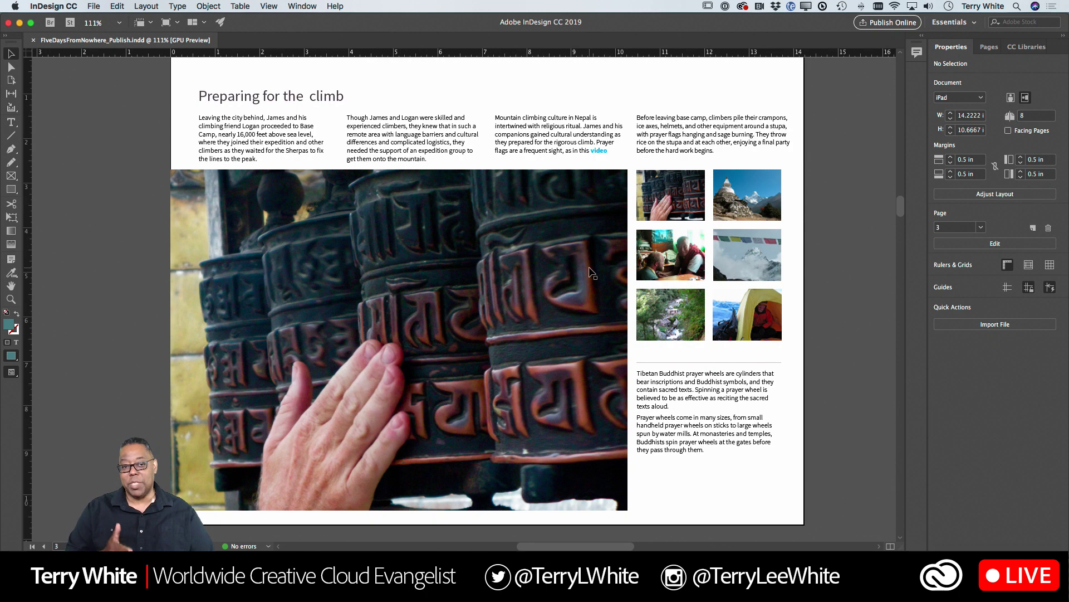
scroll(591, 271, down, 15)
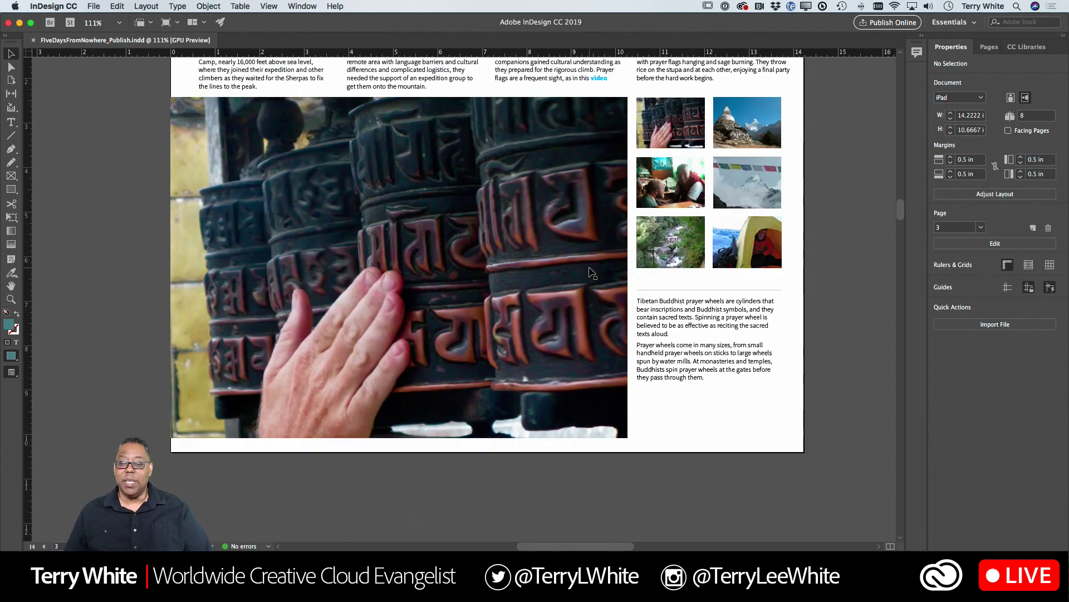
scroll(589, 268, down, 15)
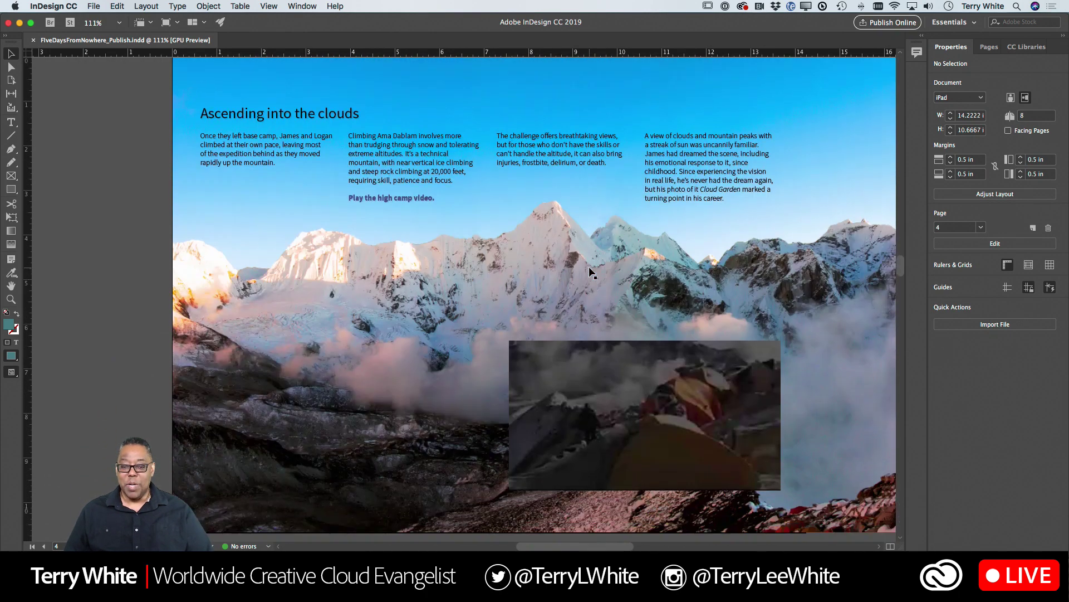
scroll(592, 272, down, 15)
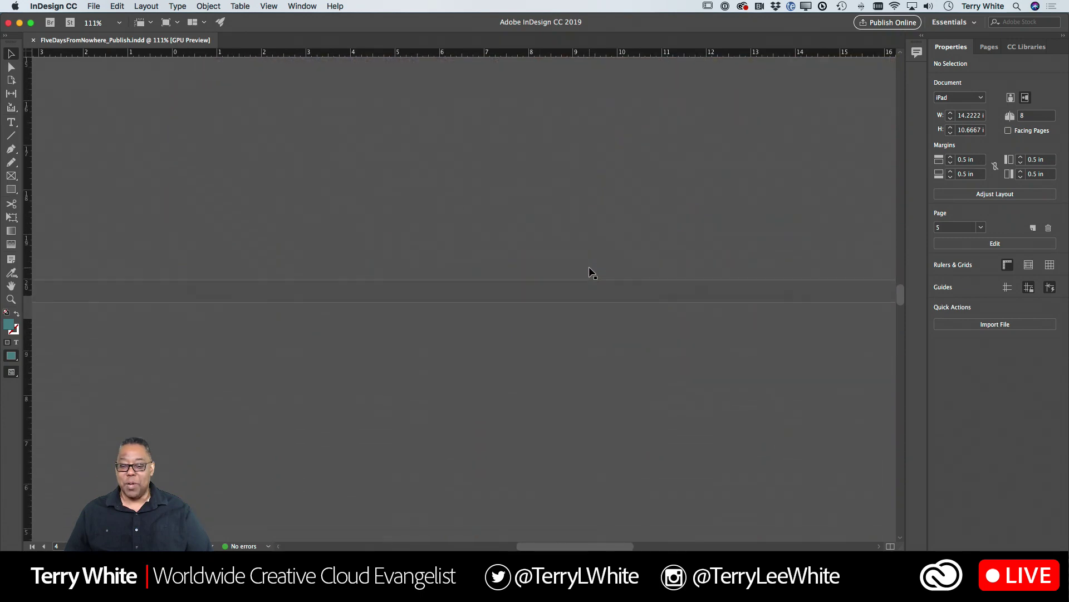
scroll(591, 273, down, 15)
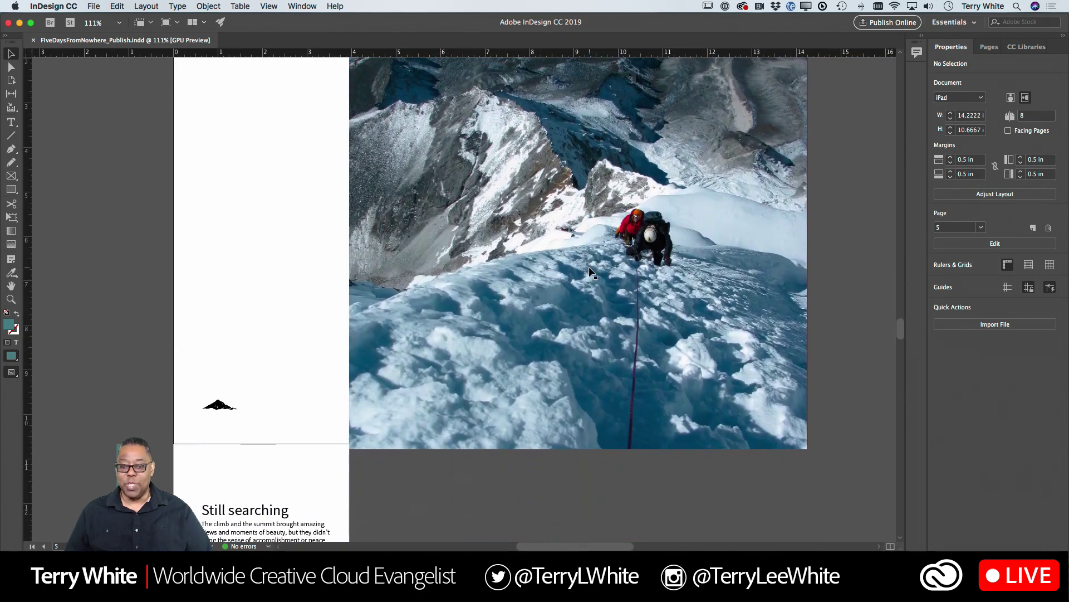
scroll(592, 273, down, 2)
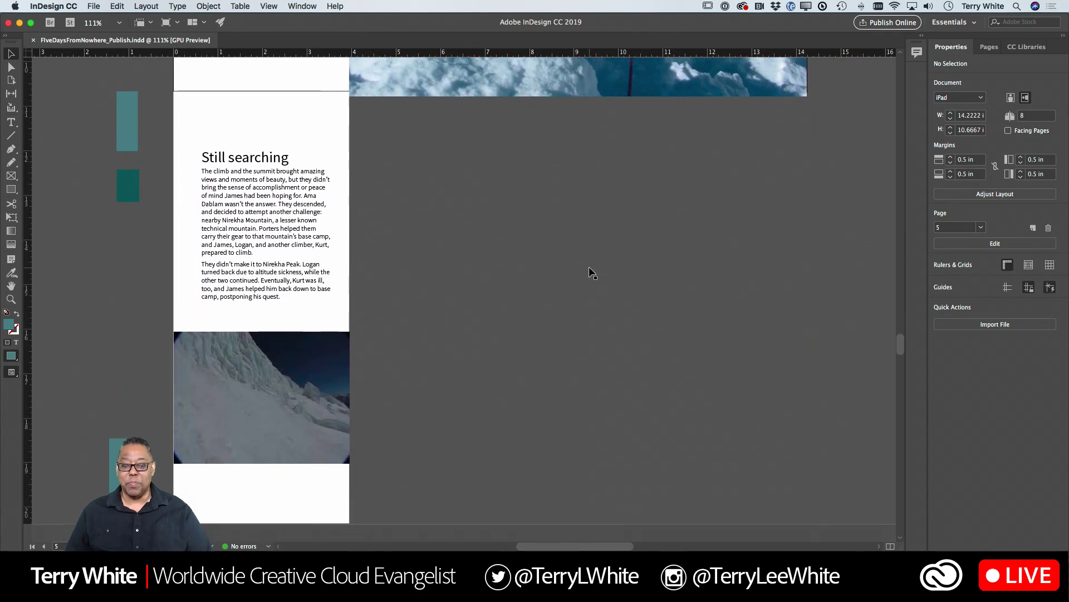
scroll(592, 273, up, 10)
scroll(591, 272, up, 20)
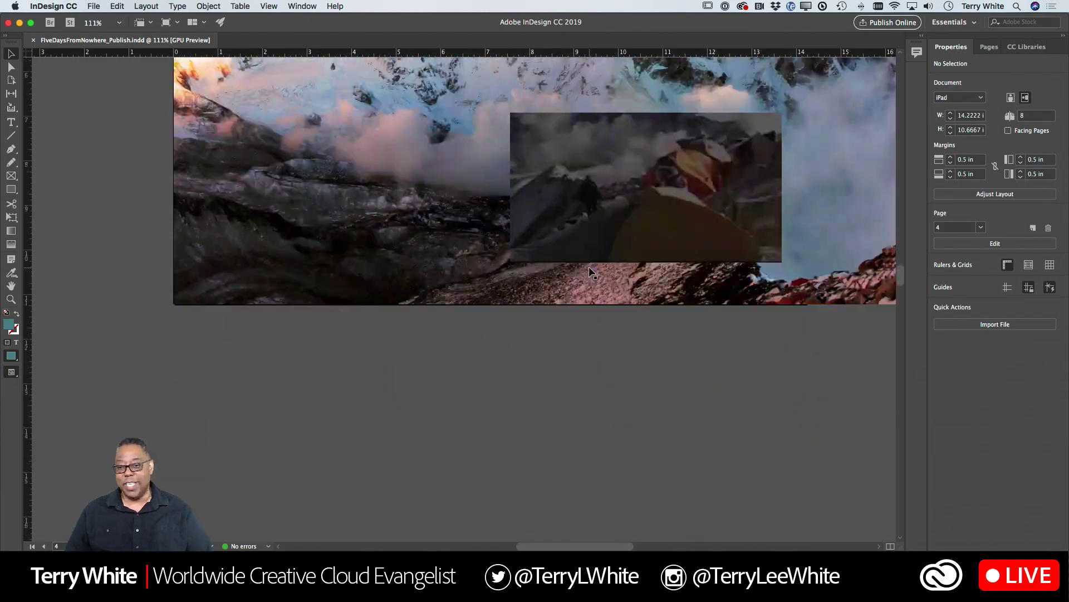
scroll(589, 267, up, 20)
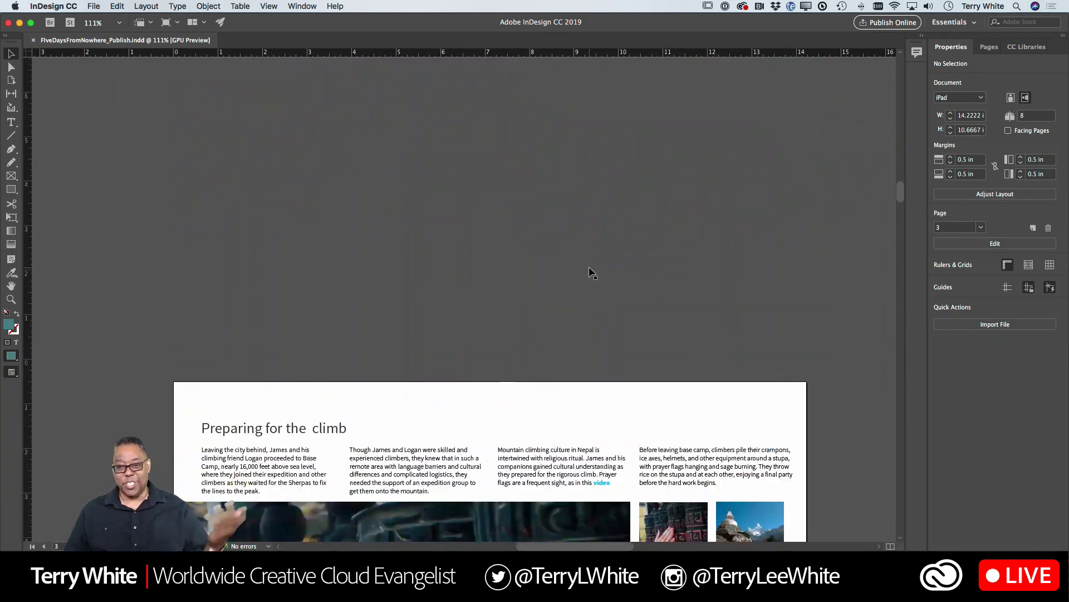
scroll(591, 273, up, 20)
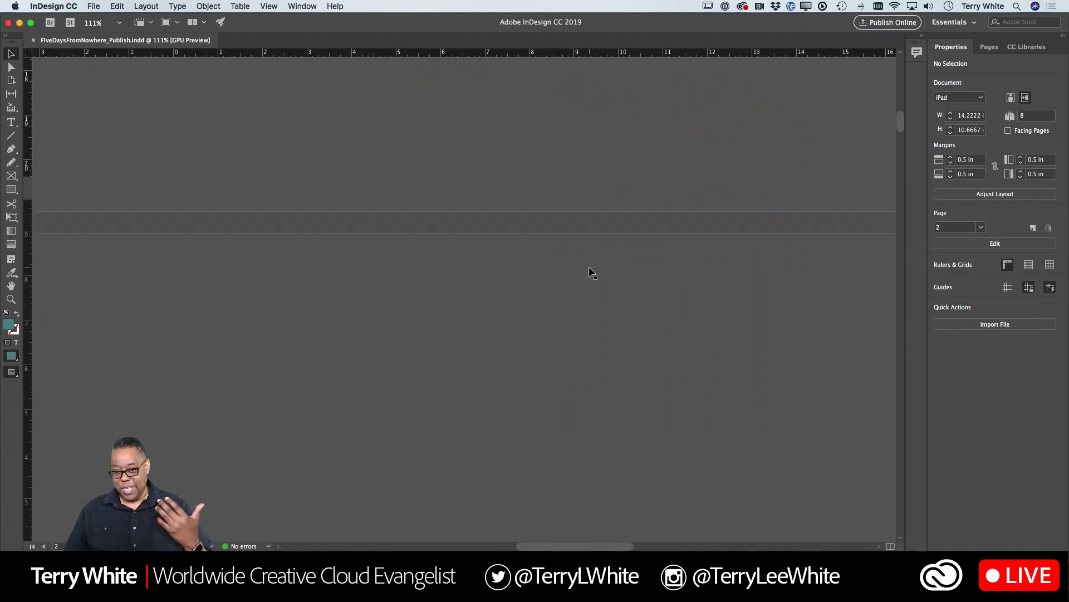
scroll(591, 273, right, 5)
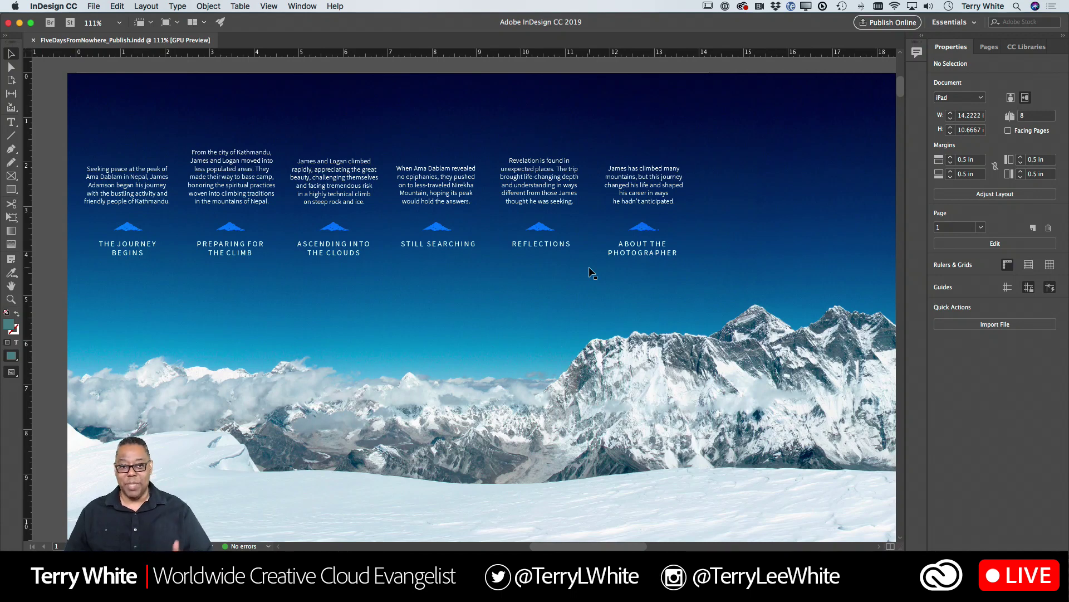
click(482, 307)
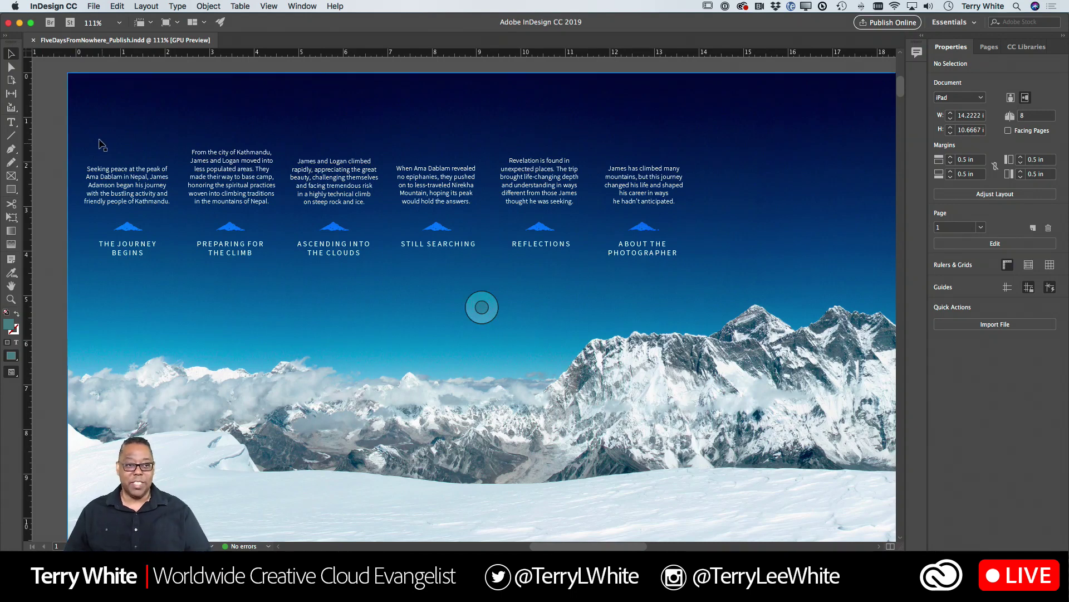
click(93, 6)
mouse_move(126, 199)
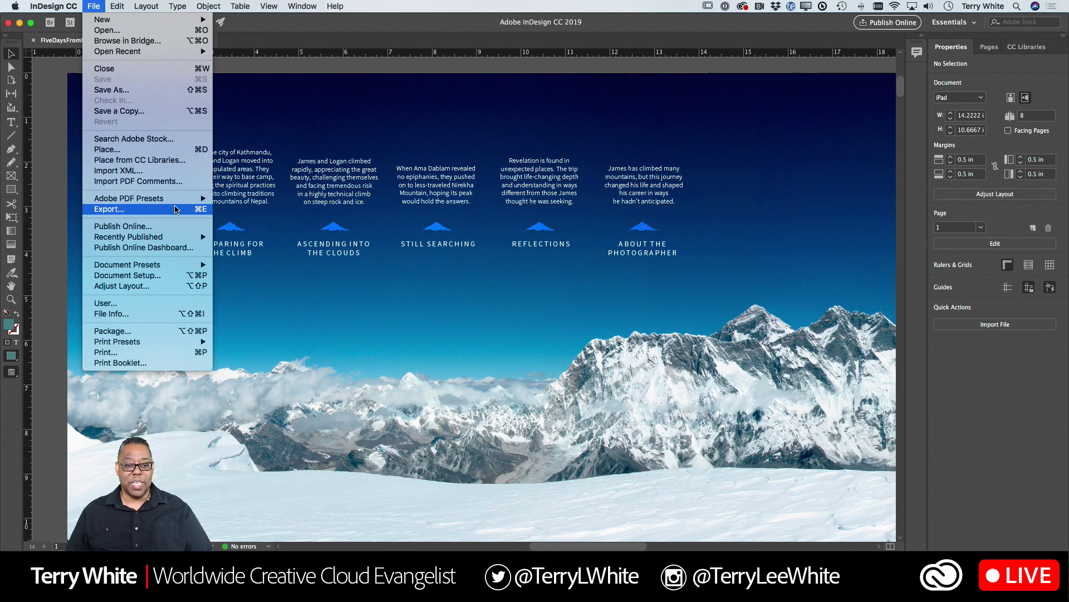
mouse_move(181, 201)
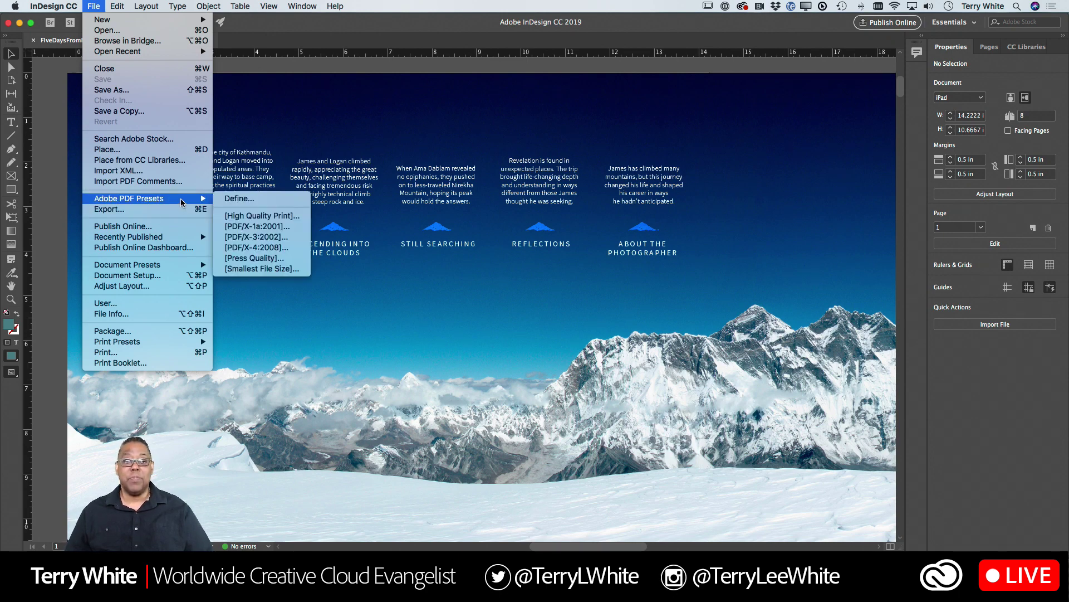
click(116, 5)
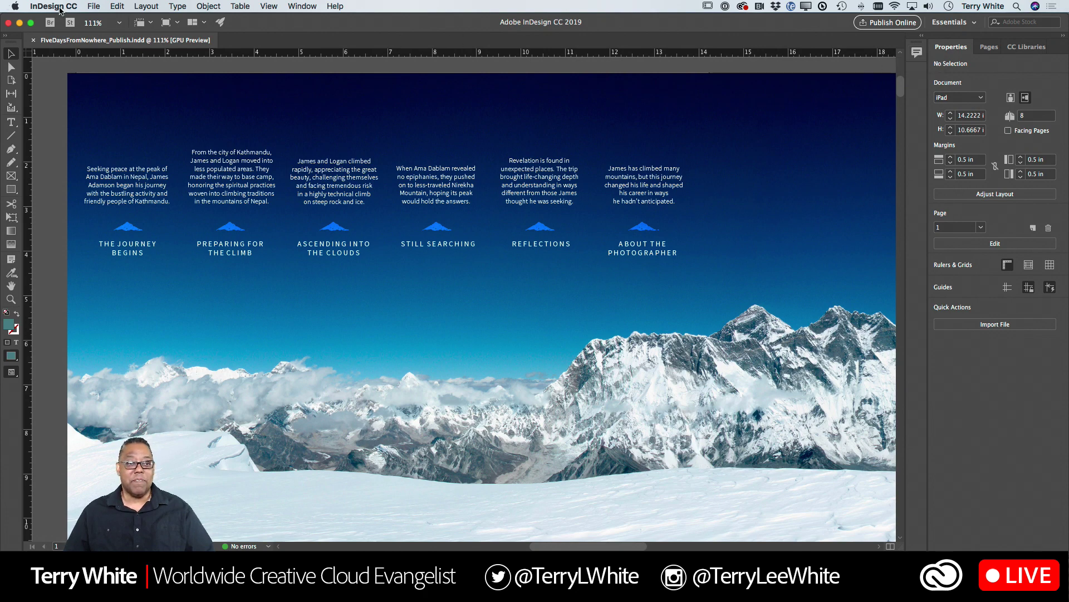
Step: Import the PDF comments from both FiveDaysFromNowhere_Publish-VP.pdf and FiveDaysFromNowhere_Publish-tw.pdf into the document
click(93, 7)
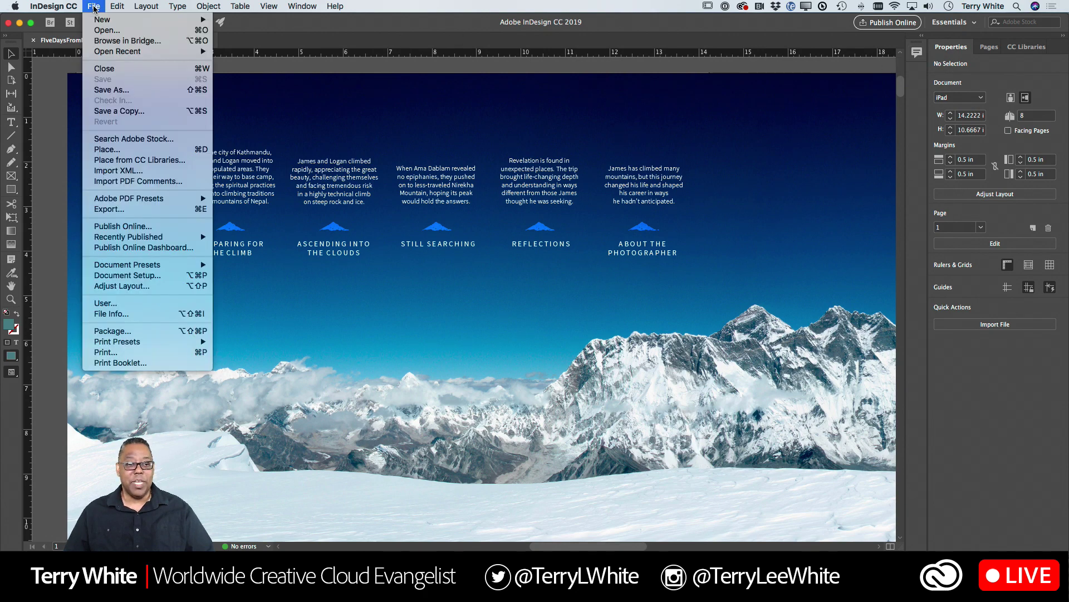
click(160, 182)
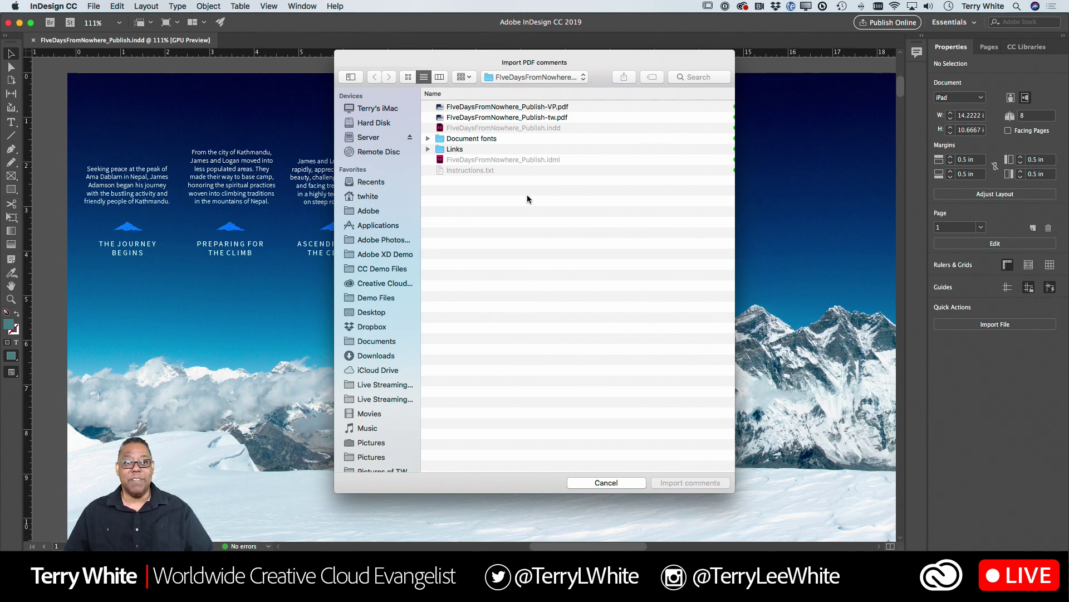
click(529, 108)
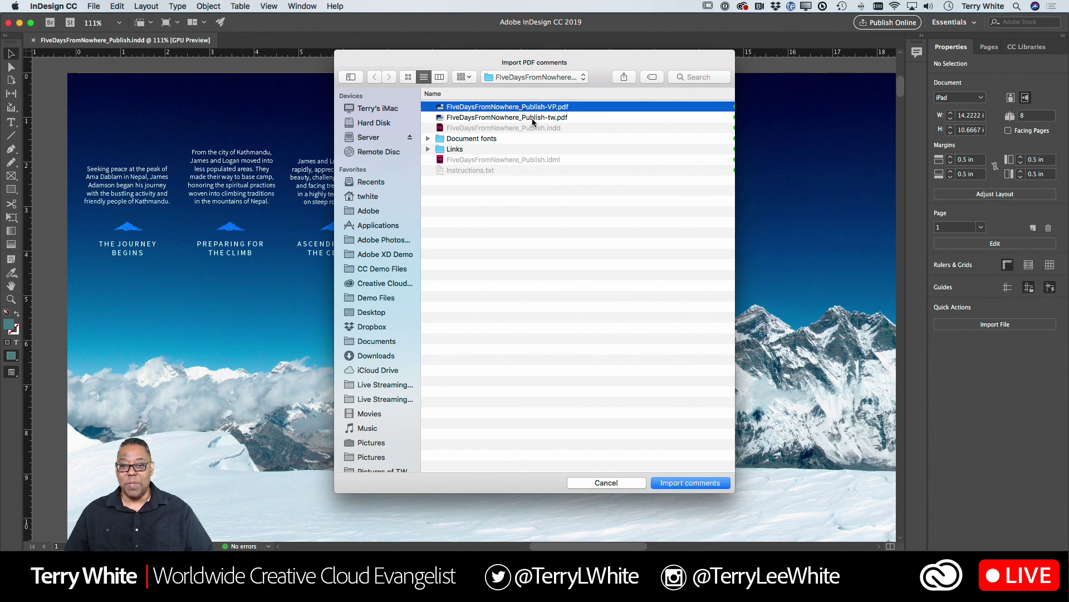
shift+click(532, 118)
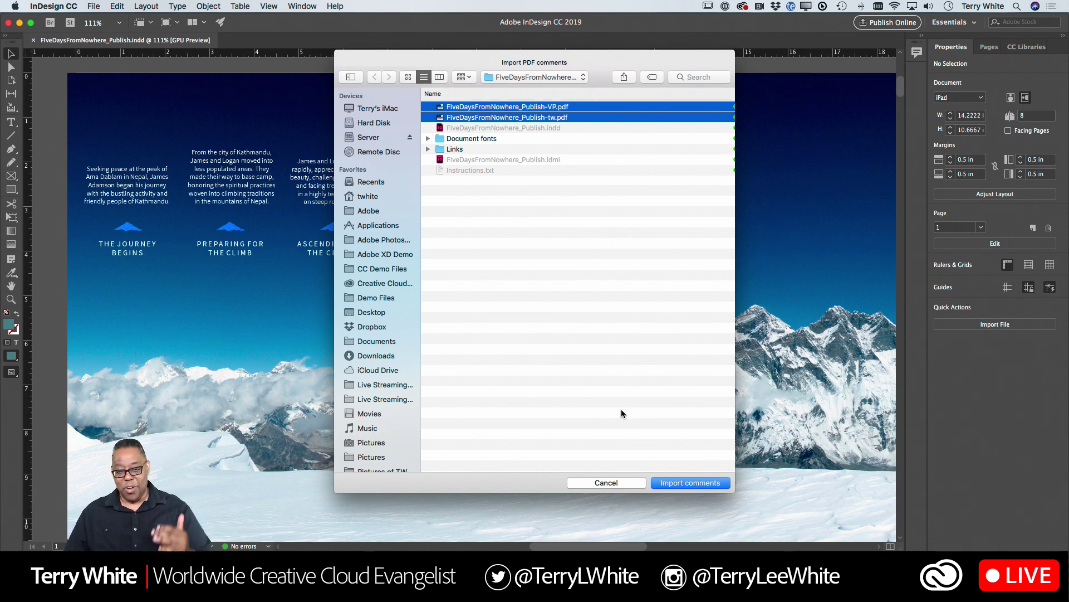
click(688, 483)
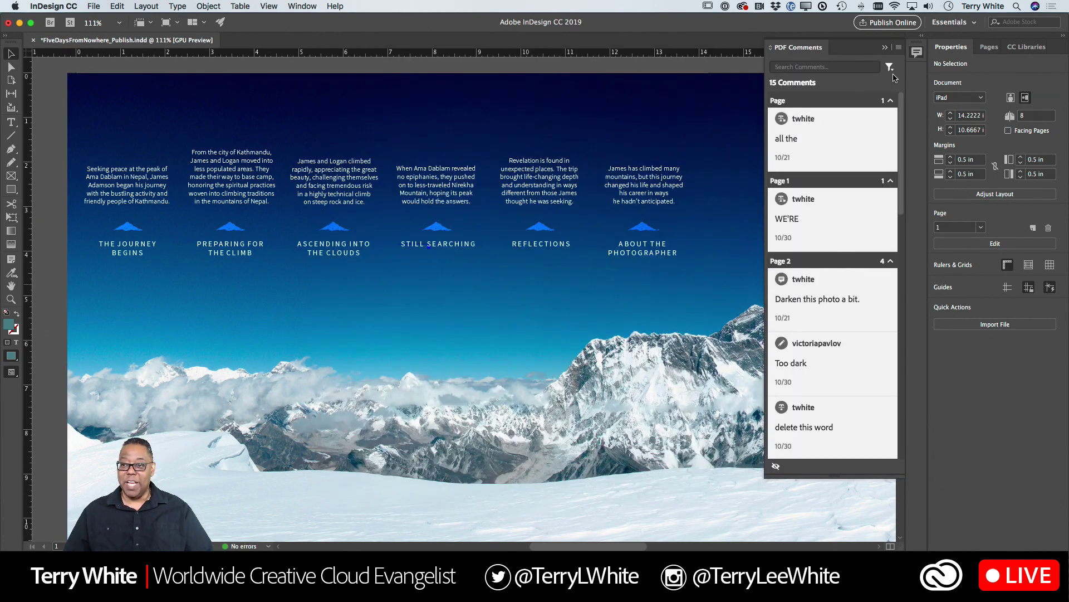
Step: Examine the imported comments from both reviewers across all pages, and return to the start of the list
mouse_move(880, 119)
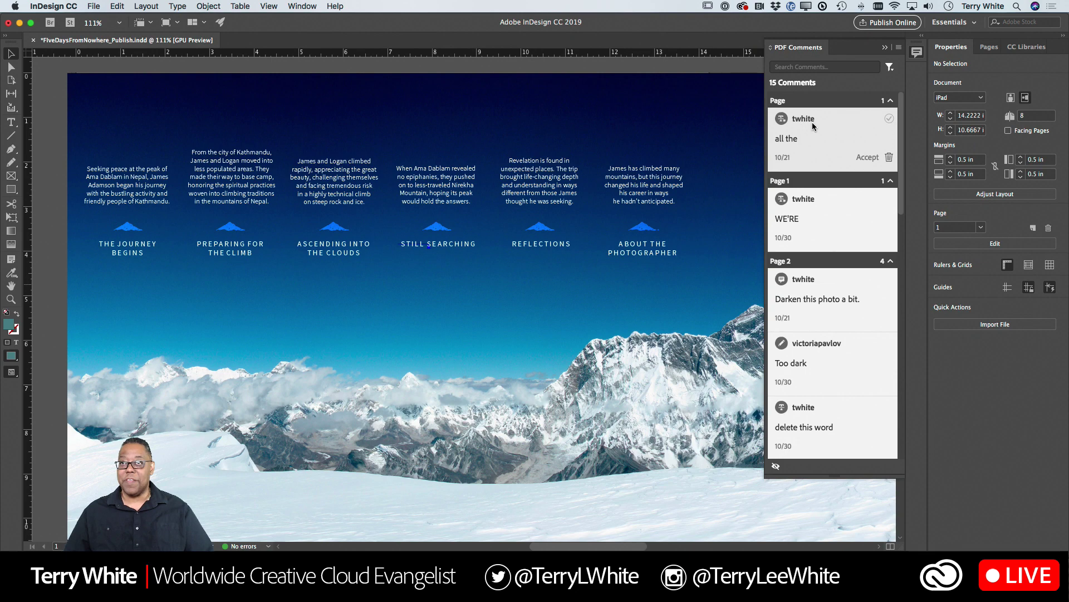
mouse_move(800, 206)
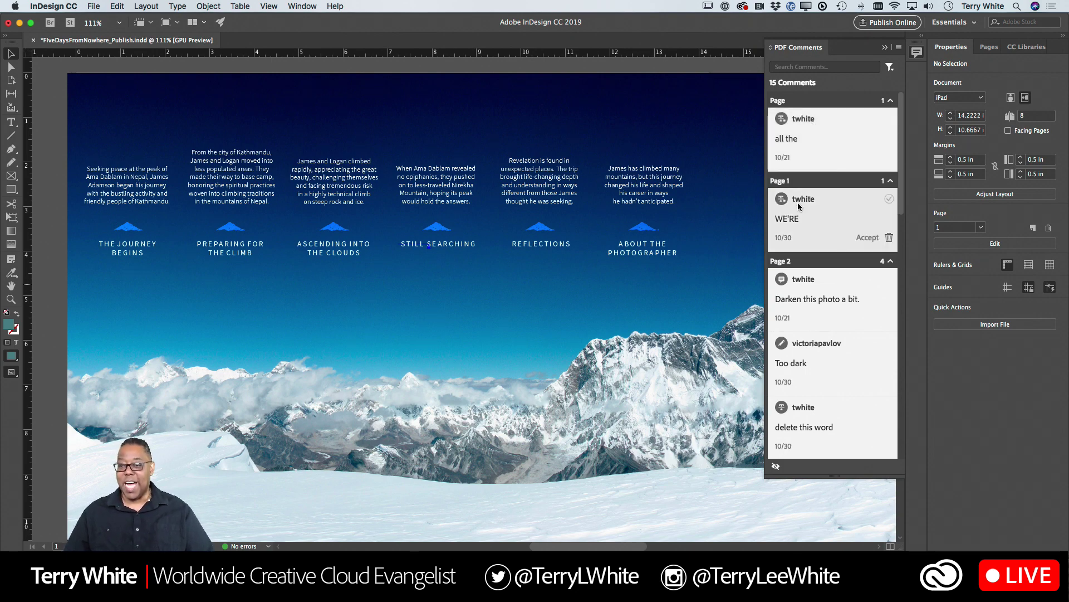
mouse_move(800, 139)
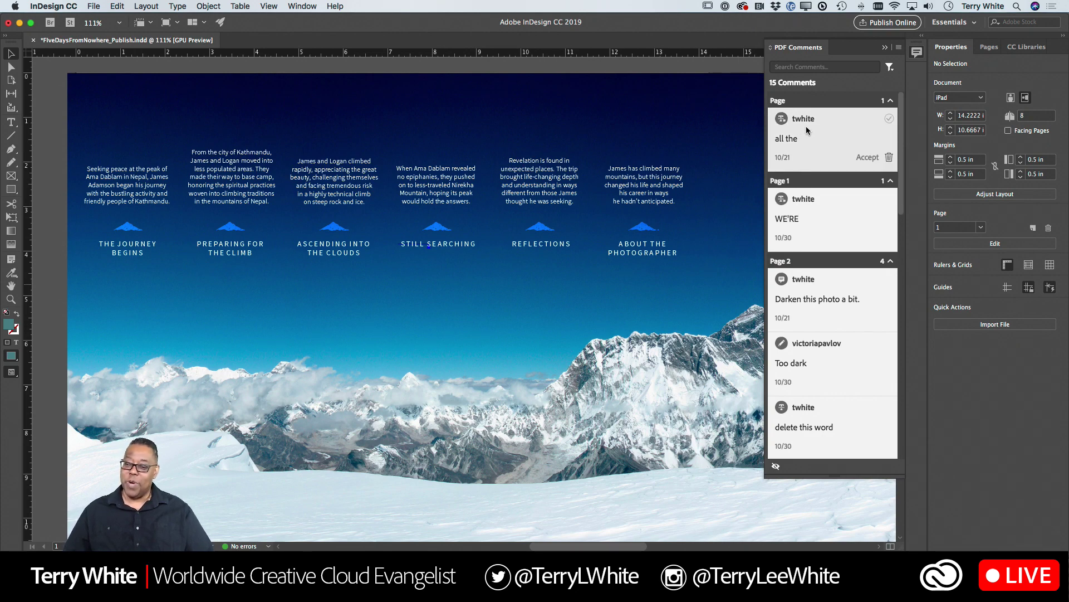
mouse_move(832, 225)
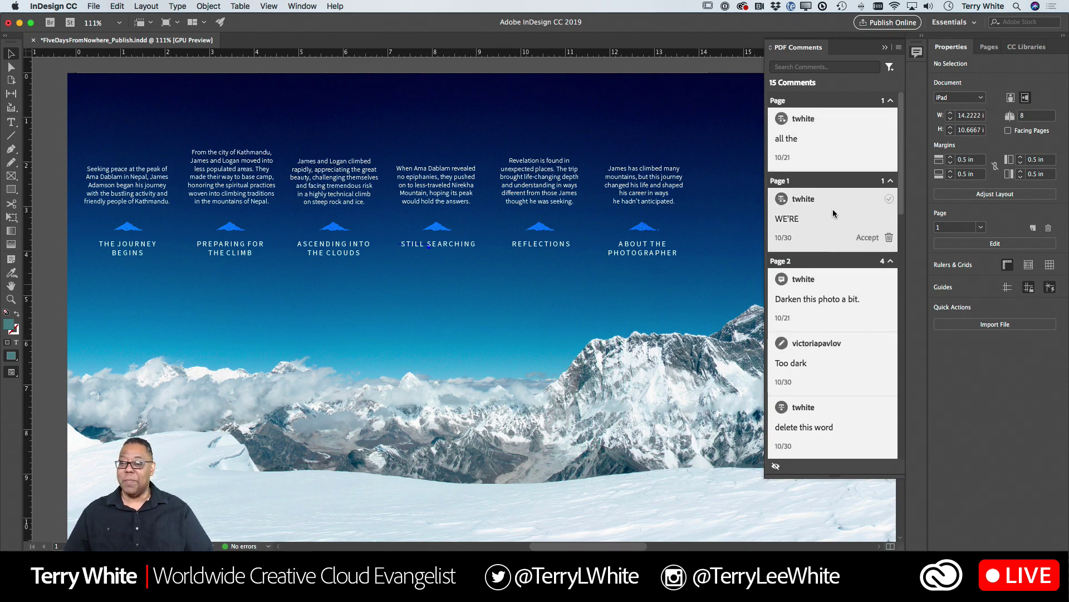
mouse_move(835, 161)
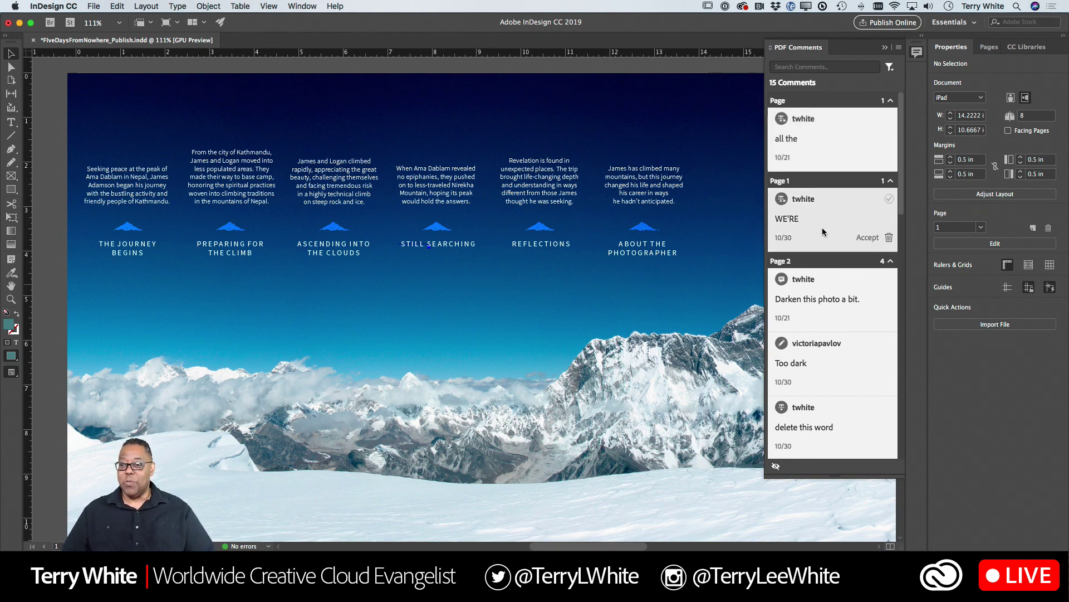
scroll(821, 247, down, 15)
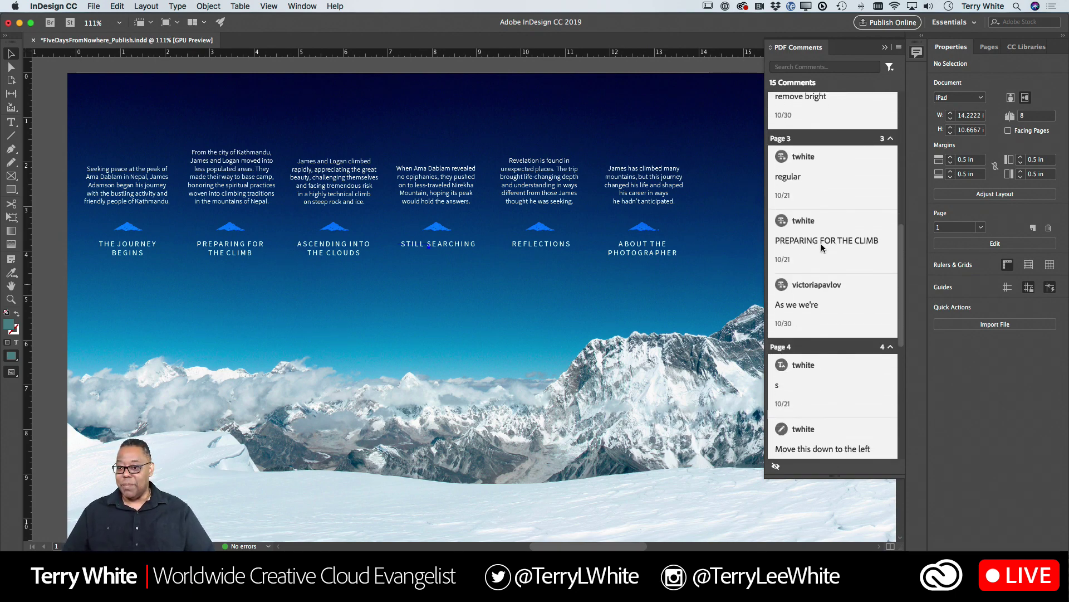
scroll(821, 247, down, 5)
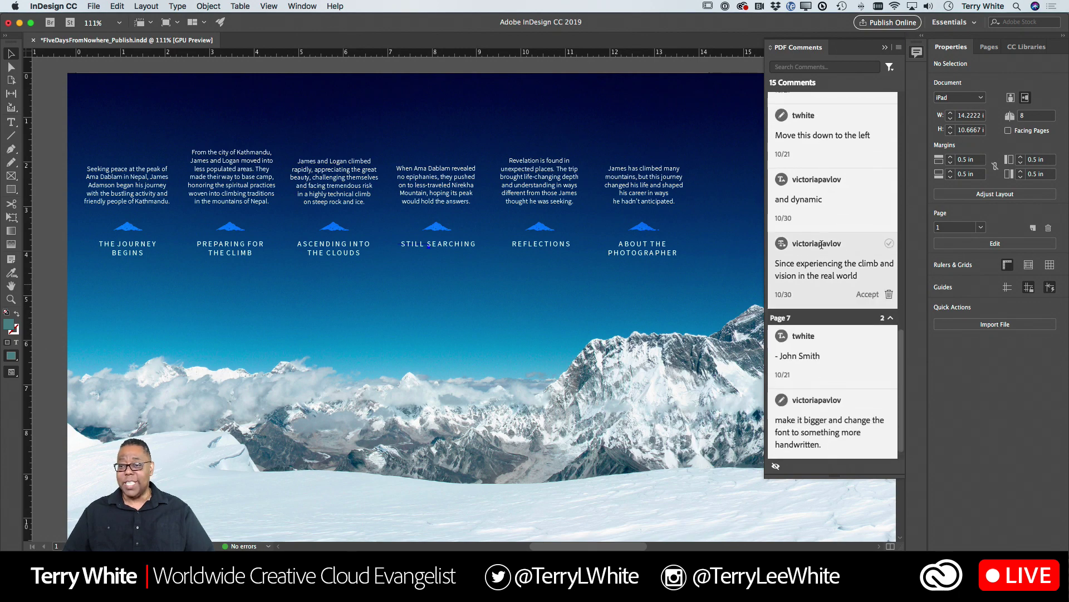
scroll(821, 246, up, 7)
scroll(822, 245, up, 10)
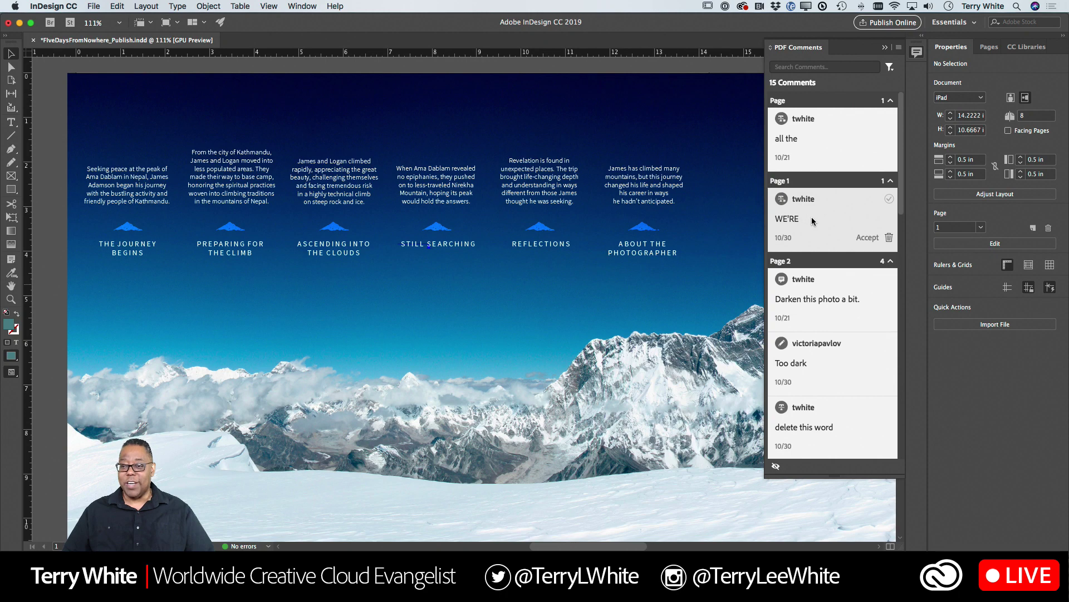
Step: Accept the page 1 comment that replaces STILL with WE'RE, and mark the page 2 "Too dark" comment as resolved
click(812, 221)
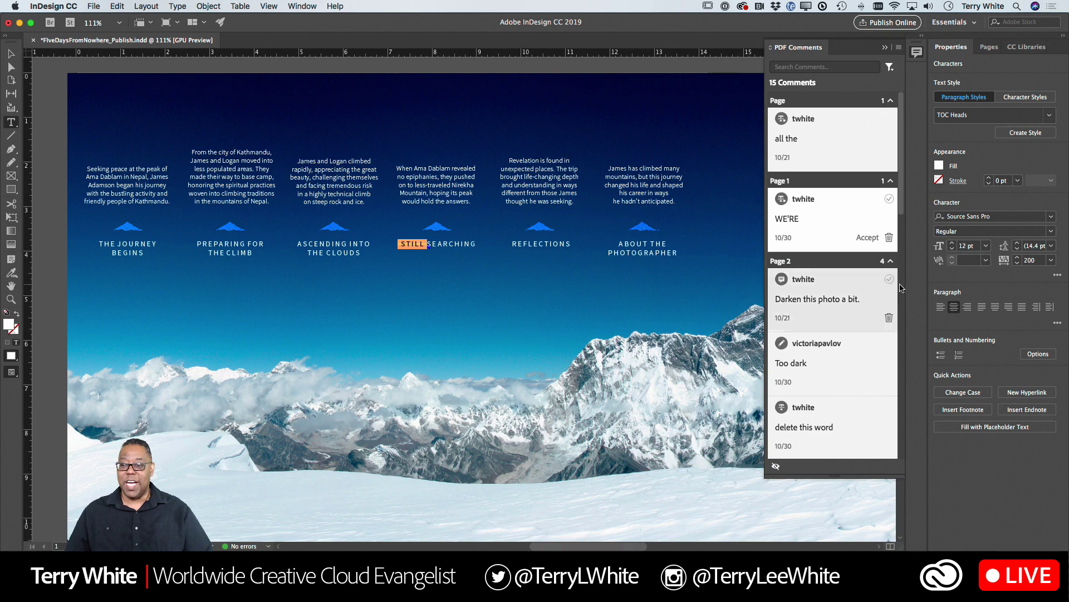
click(870, 239)
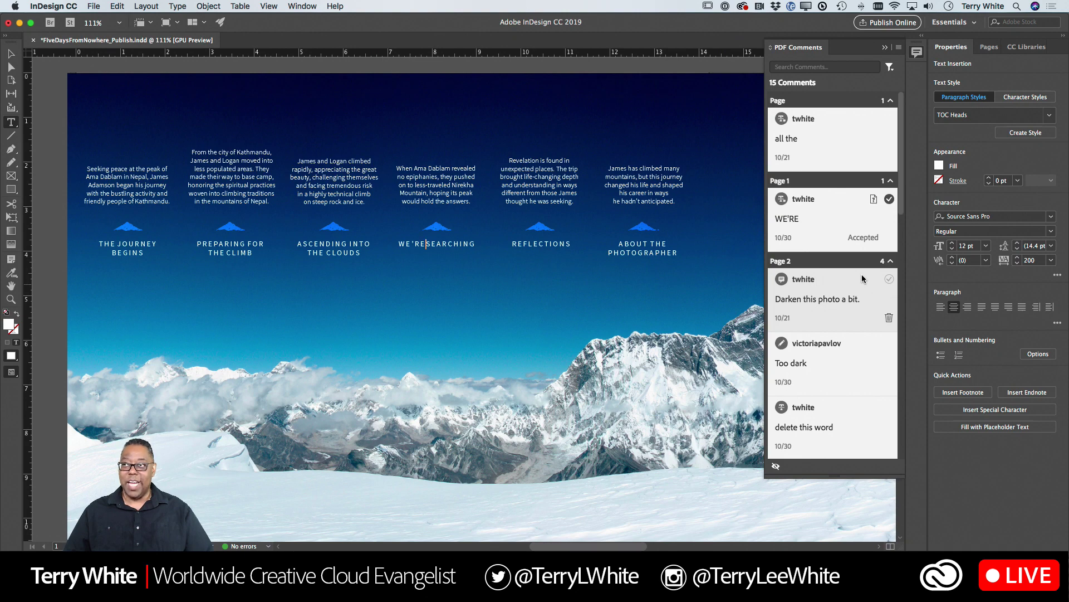
click(818, 373)
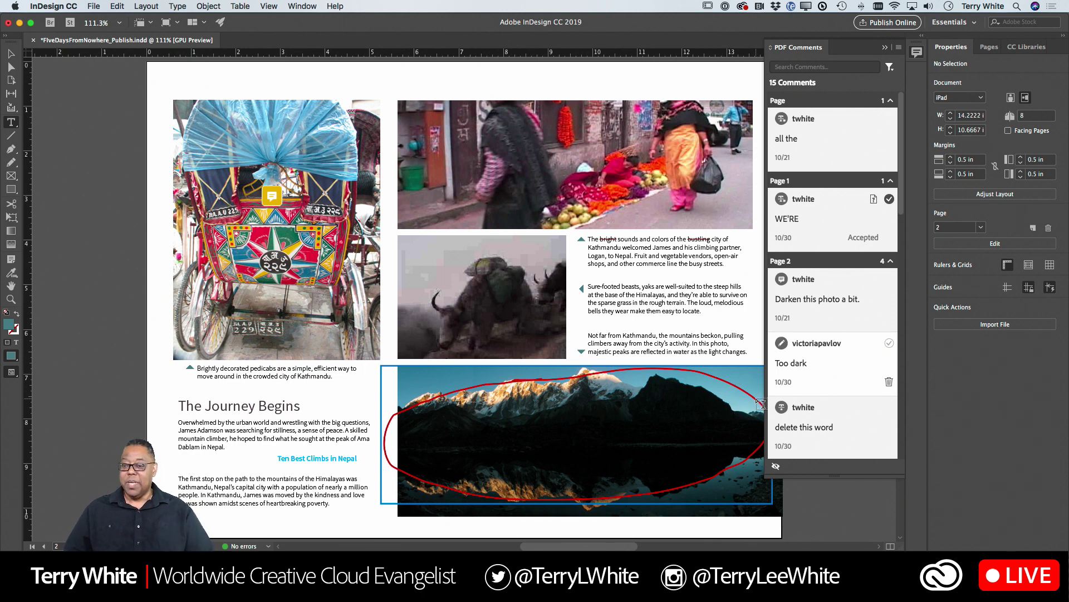
click(889, 343)
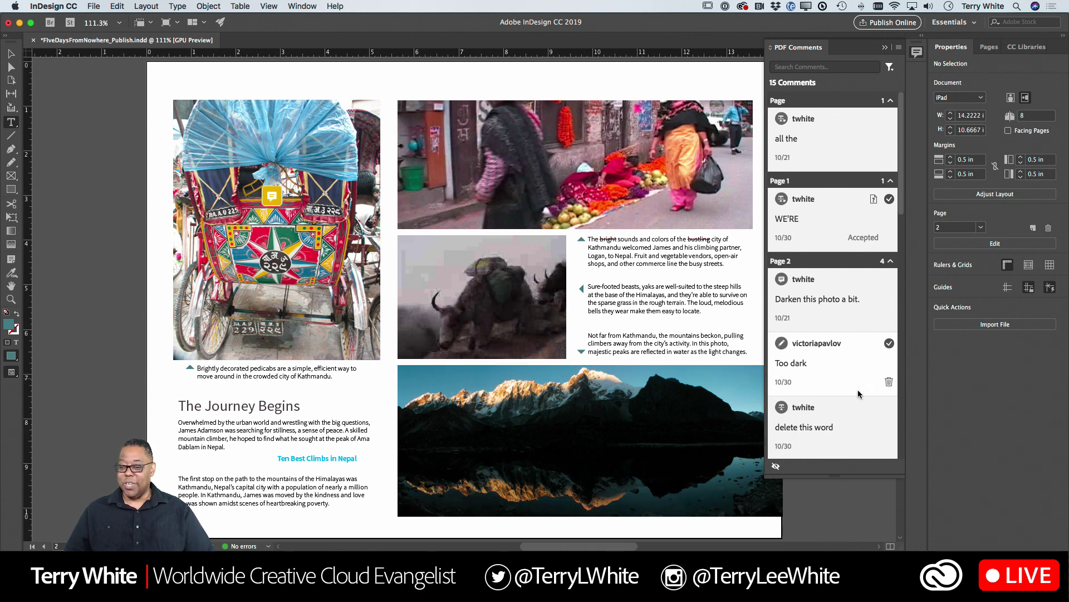
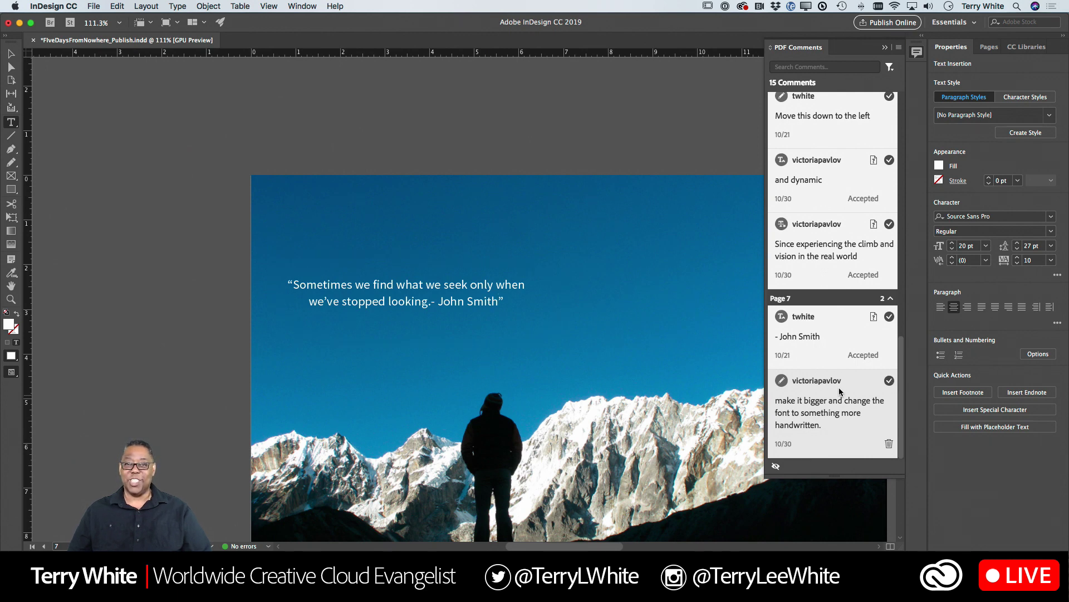
Step: Review the accepted and unresolved comments from page 7 back to the start of the PDF comments list
scroll(839, 391, up, 15)
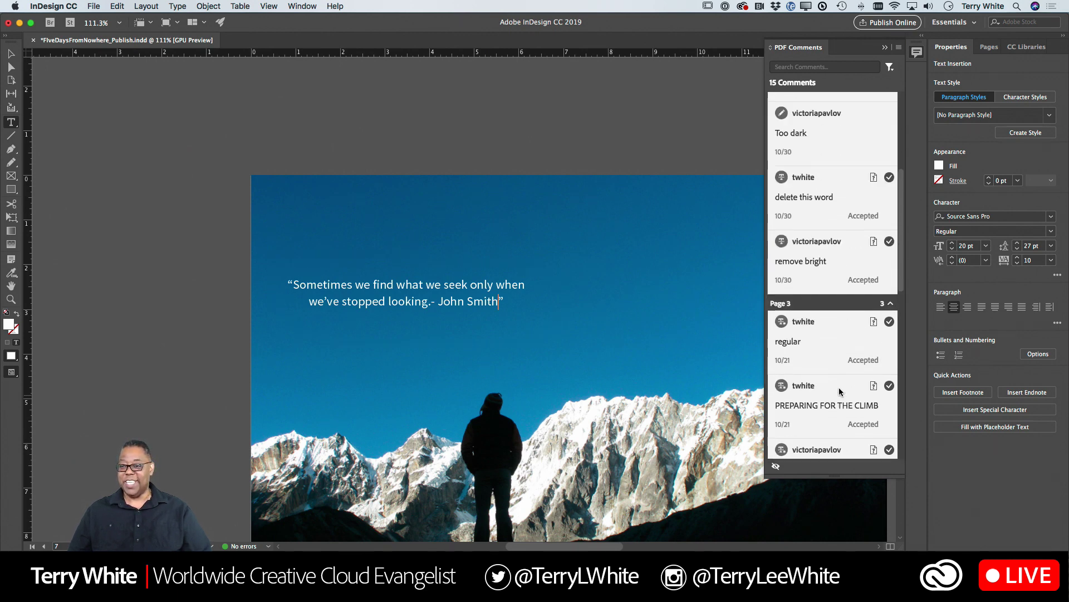
scroll(840, 391, up, 2)
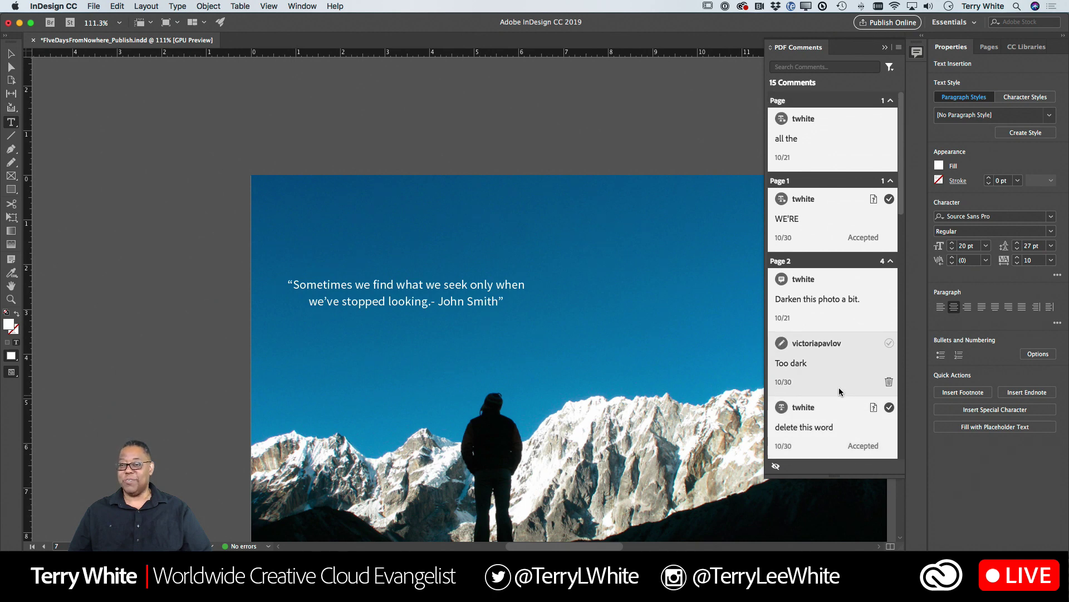
scroll(839, 386, down, 18)
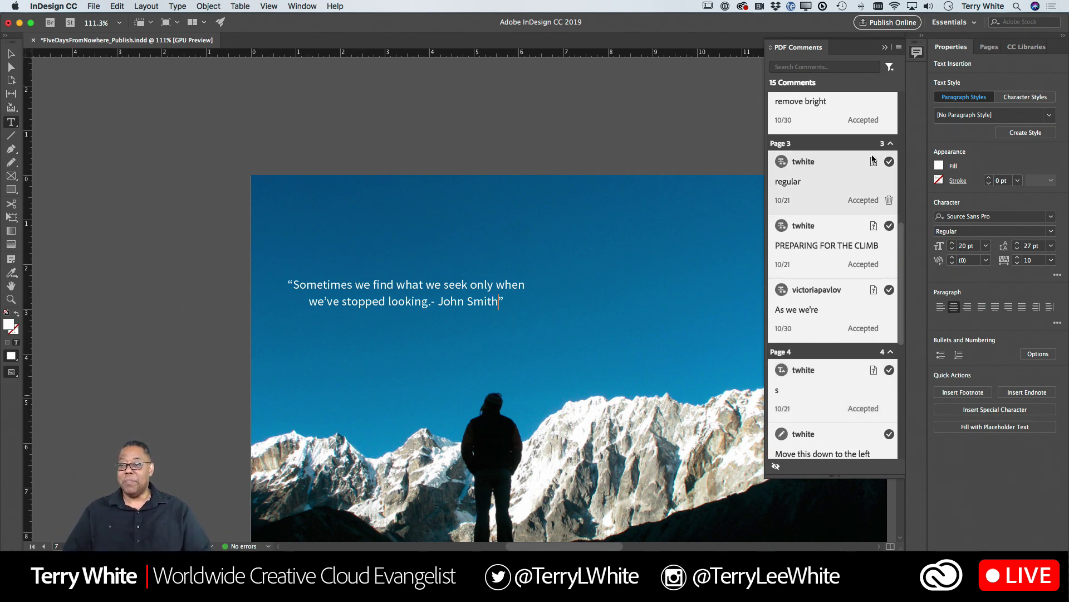
scroll(809, 156, up, 6)
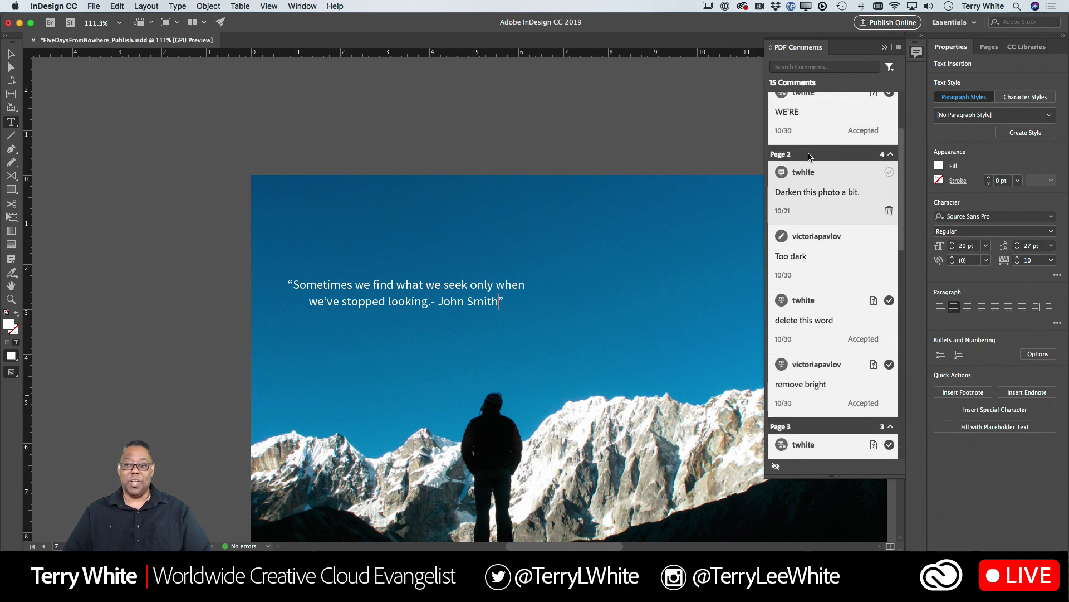
scroll(809, 155, up, 2)
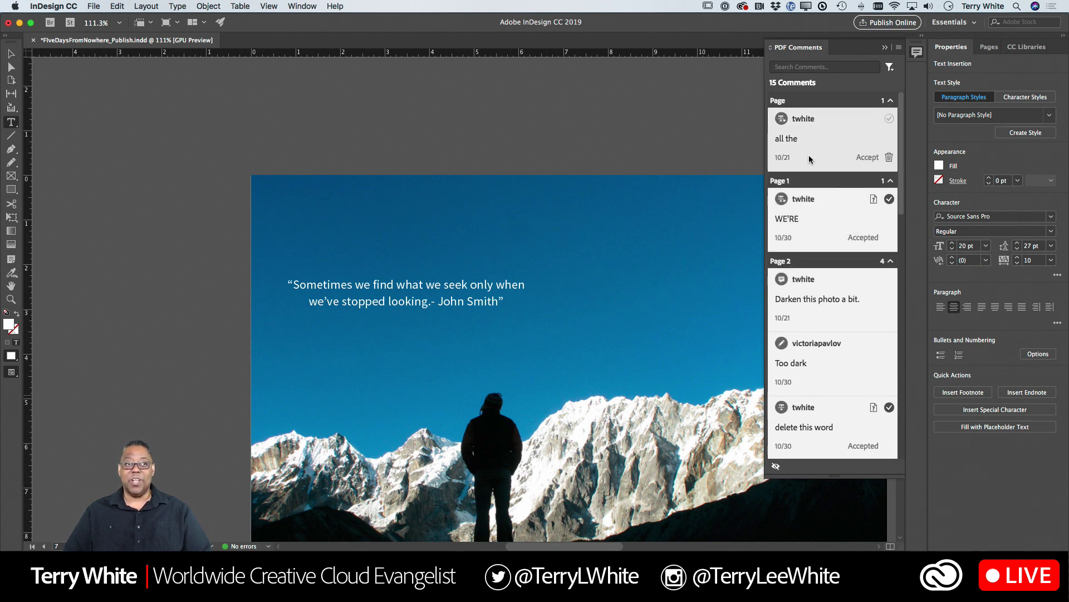
Step: Look back through the document's pages from page 7 and return to the chapter overview on page 1
scroll(708, 241, right, 5)
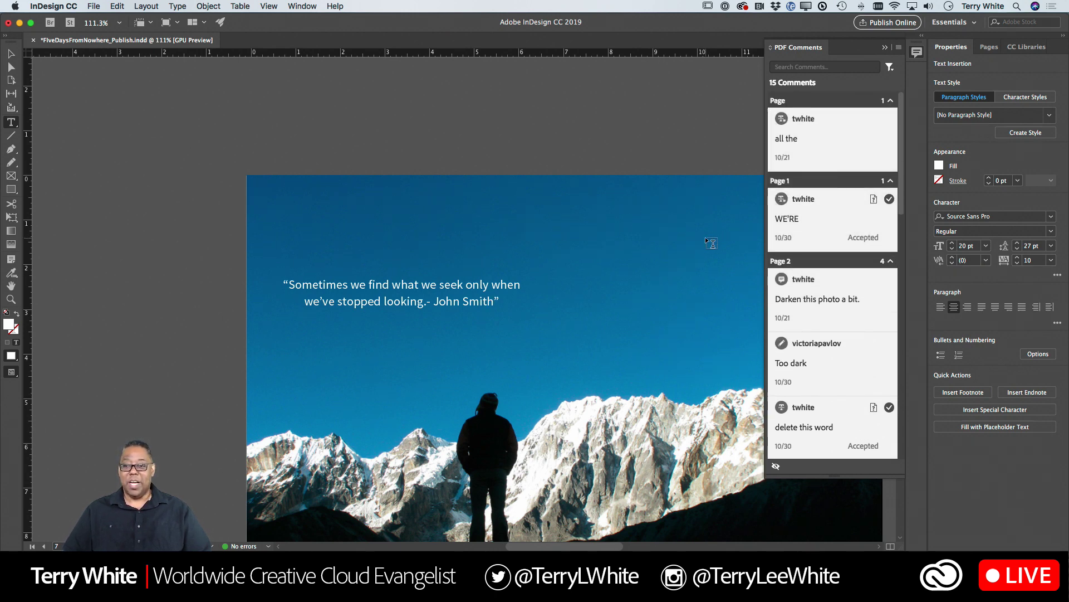
scroll(706, 236, down, 10)
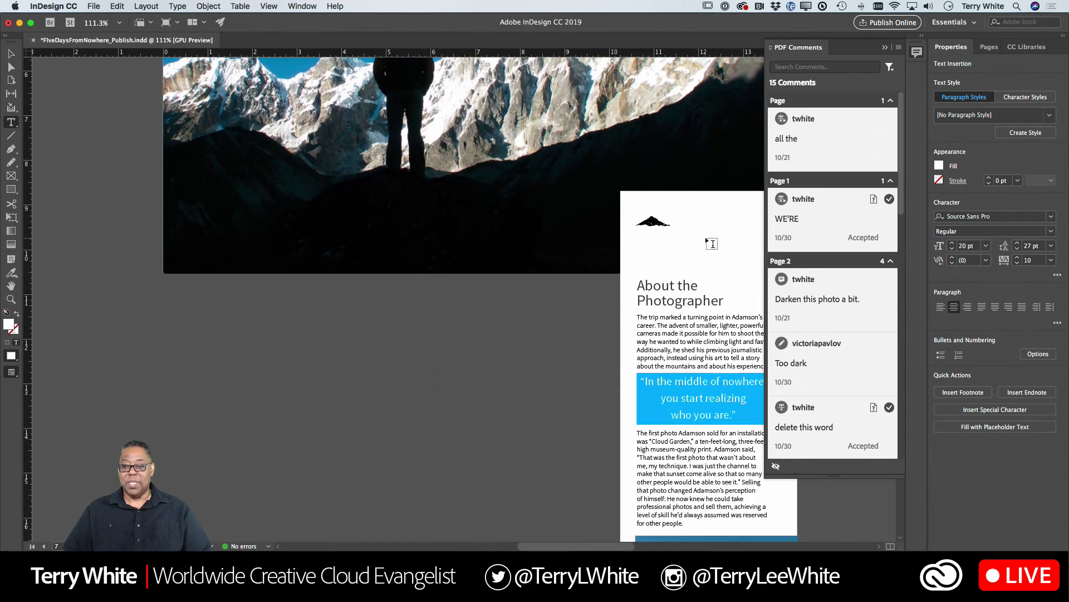
scroll(705, 237, up, 15)
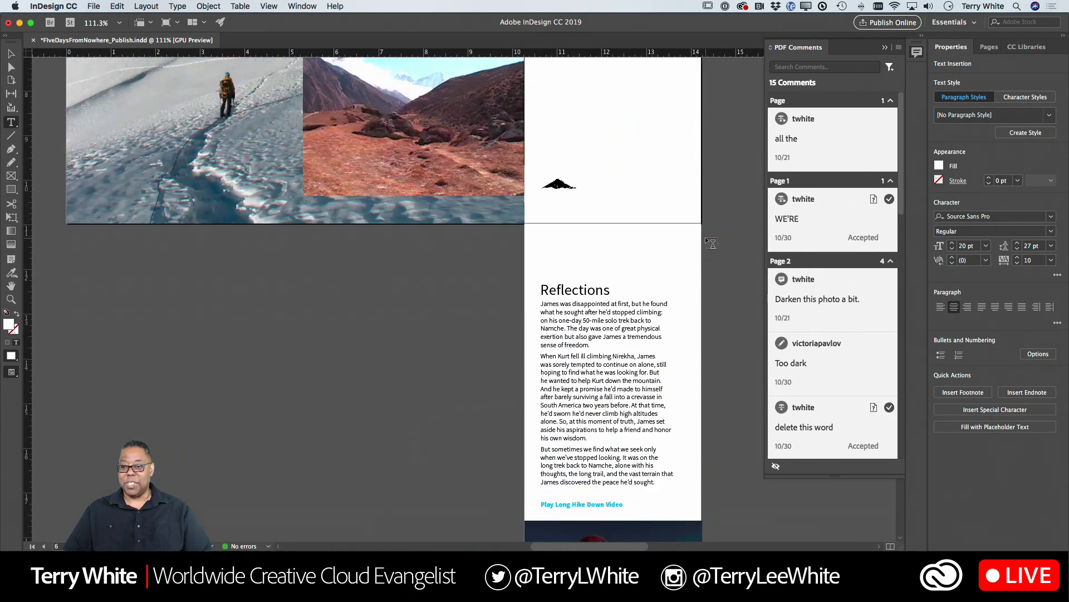
scroll(705, 236, up, 15)
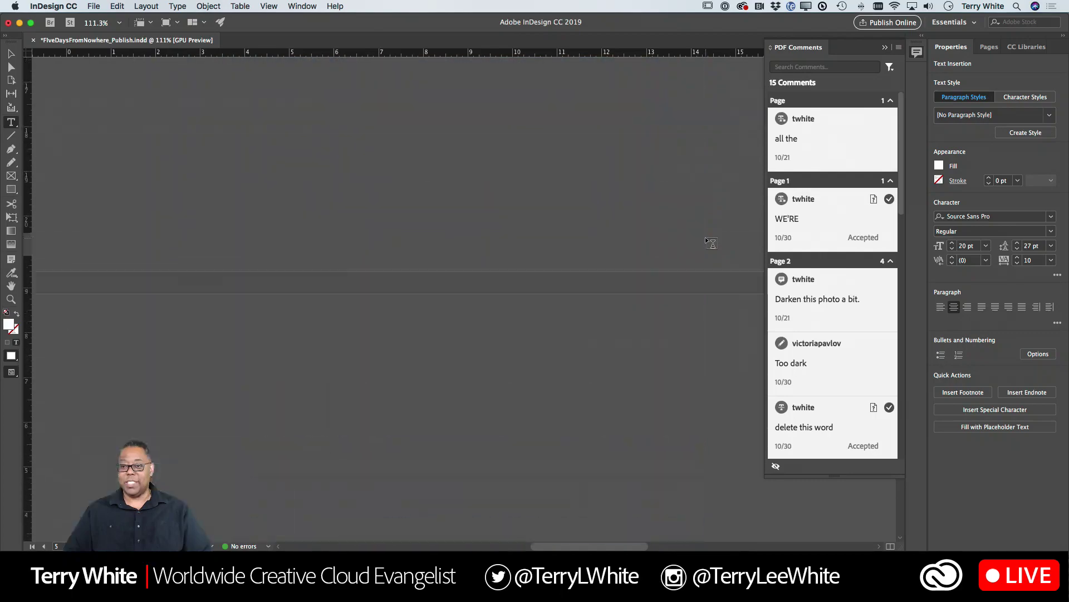
scroll(705, 237, up, 15)
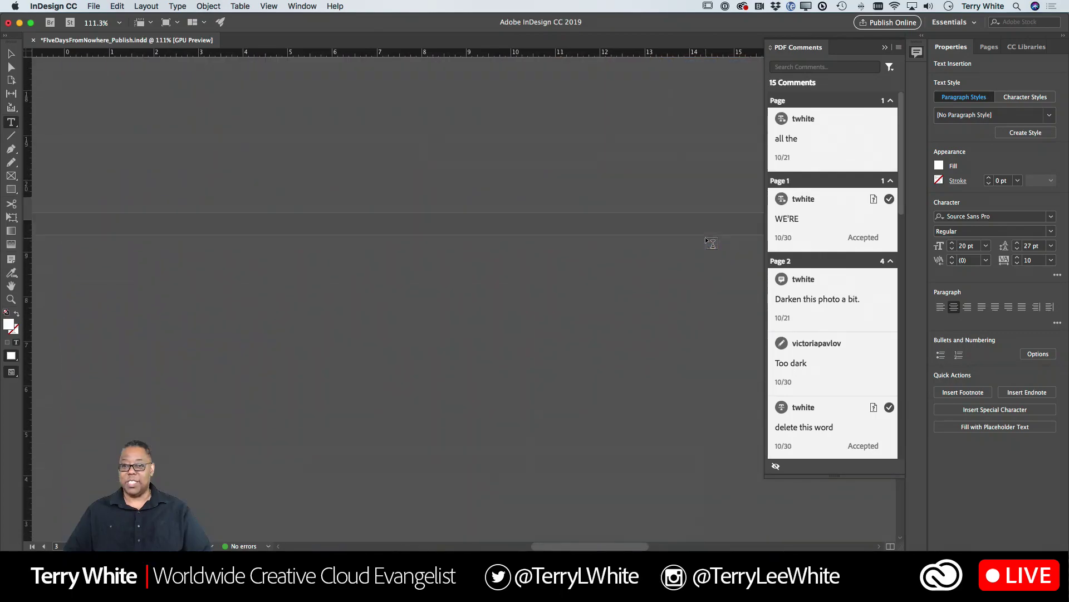
scroll(705, 236, up, 15)
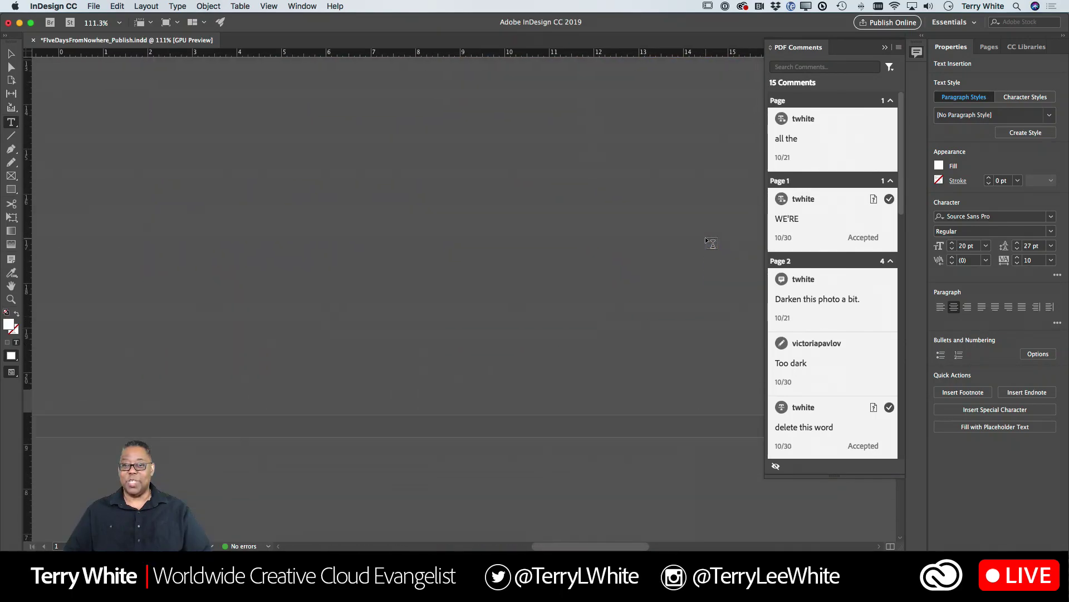
scroll(712, 243, up, 8)
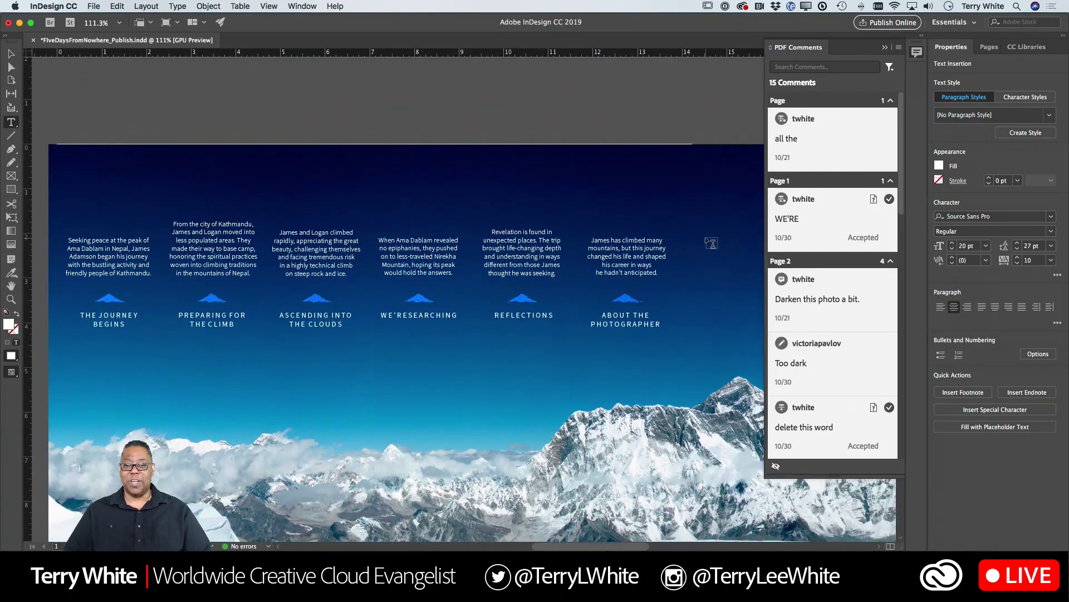
scroll(705, 236, down, 2)
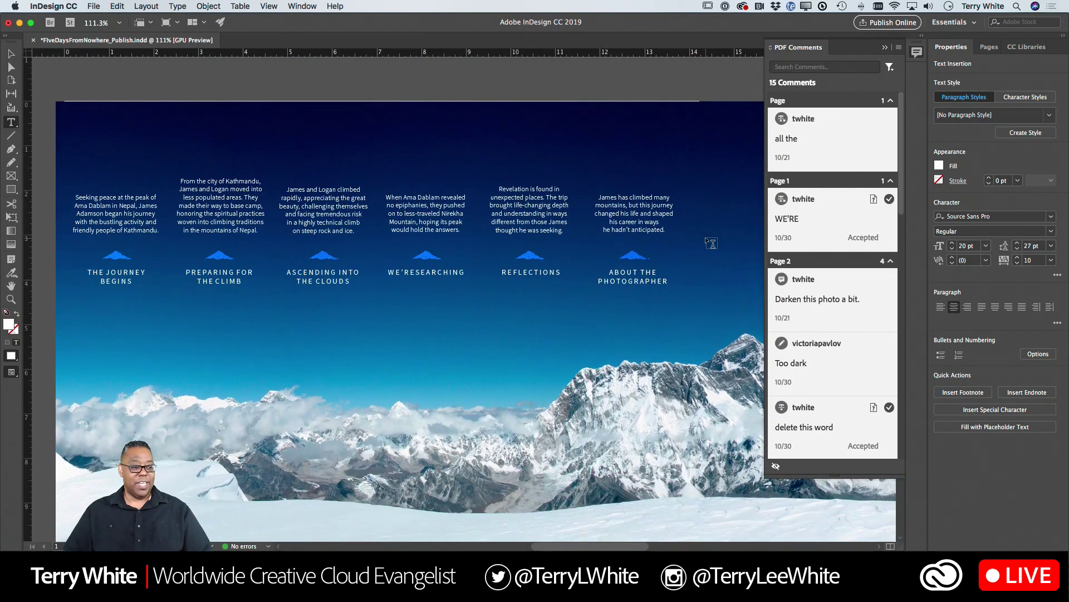